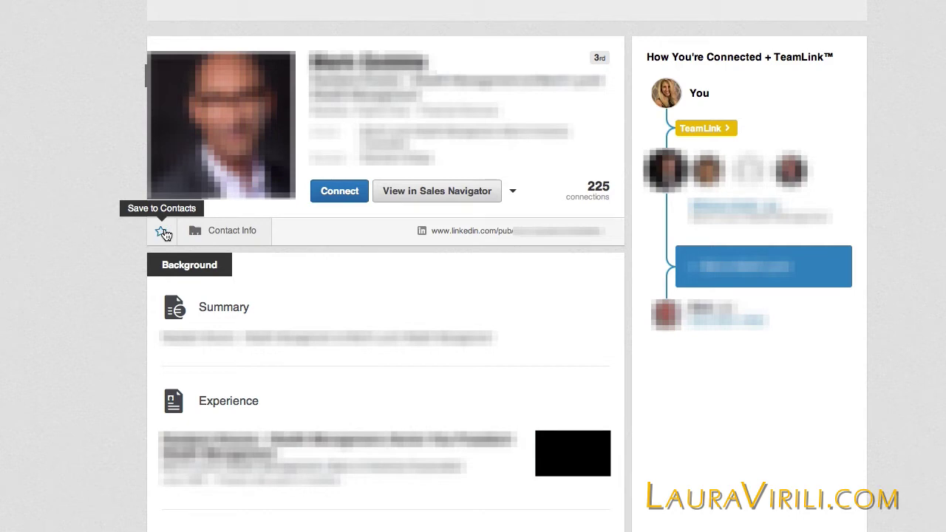
- Save the profile as a contact, try its Note, Reminder and How you met options, then list its tags
click(162, 233)
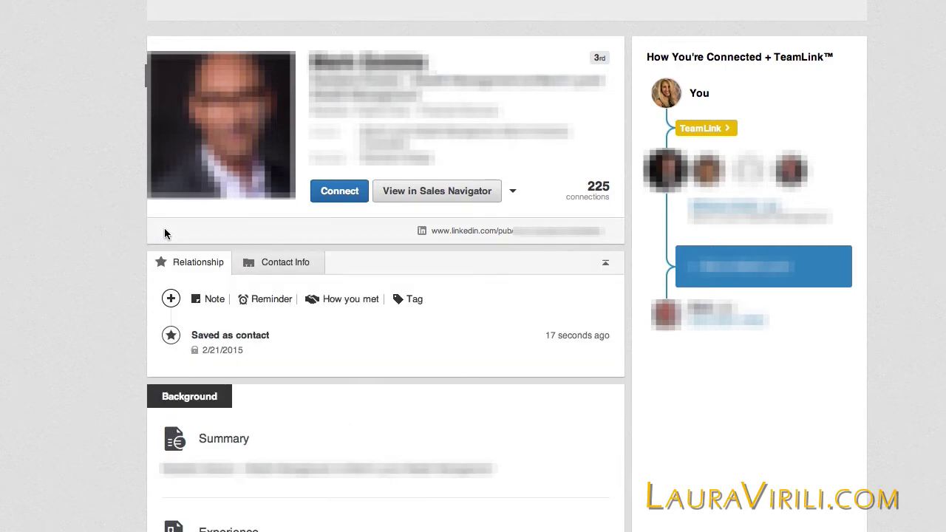
click(219, 306)
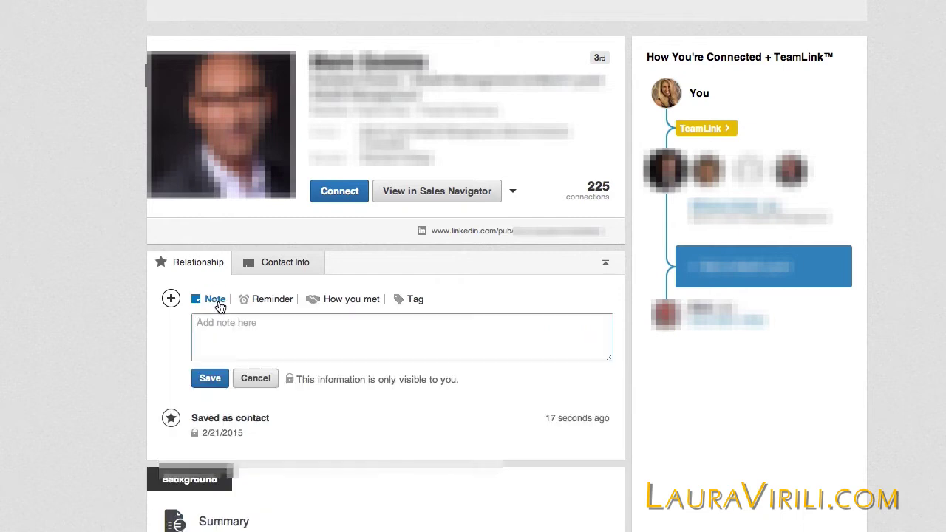
click(272, 307)
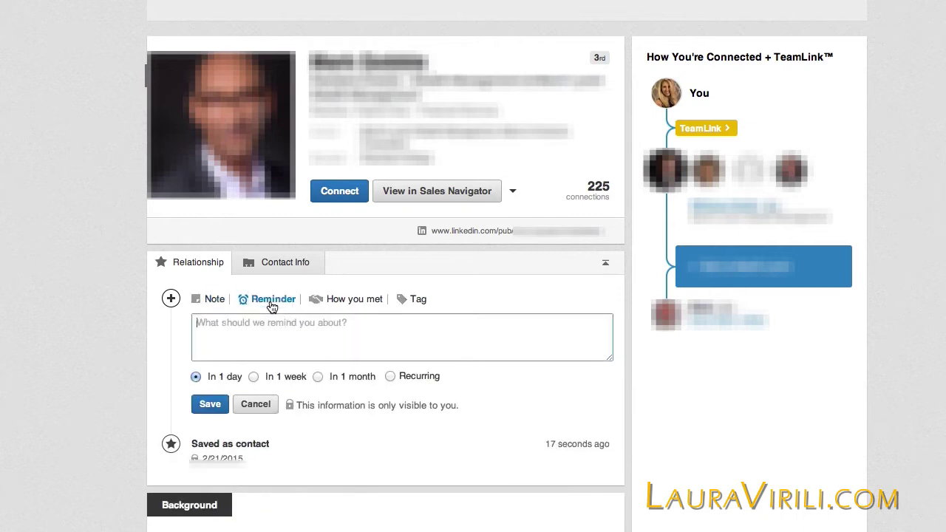
click(339, 301)
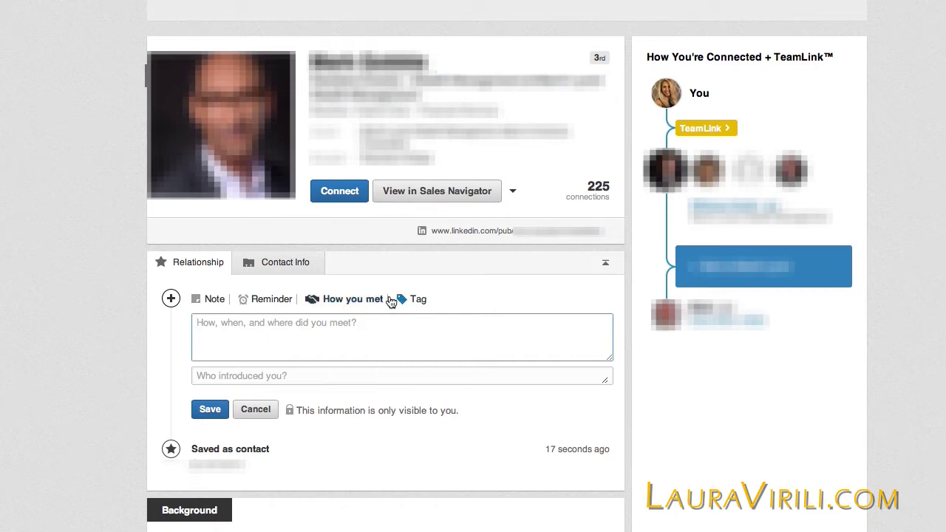
click(417, 302)
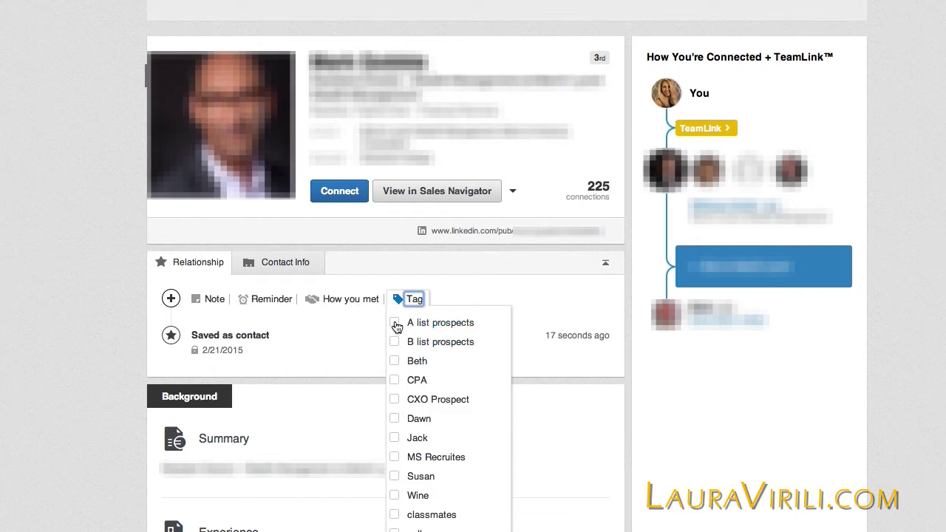
- Tag the contact 'A list prospects' and create and save a new 'Golf' tag
click(394, 323)
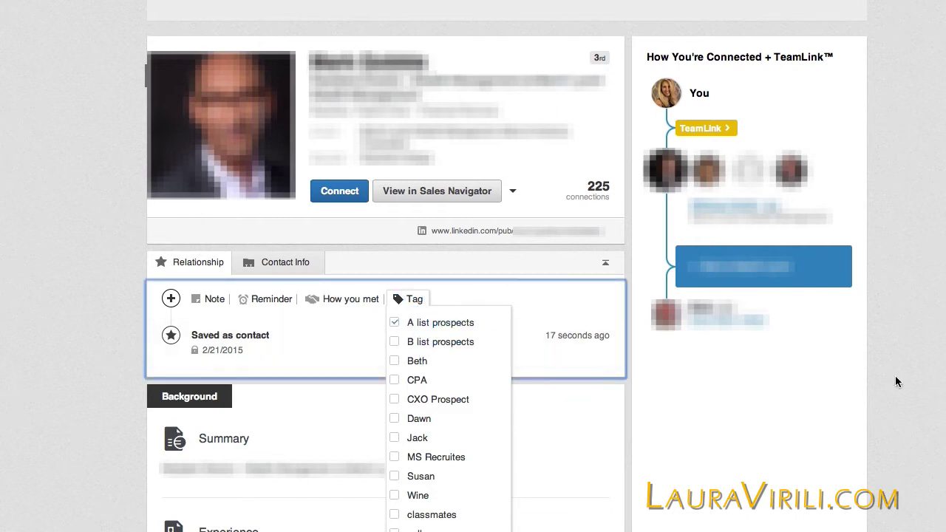
scroll(933, 374, down, 5)
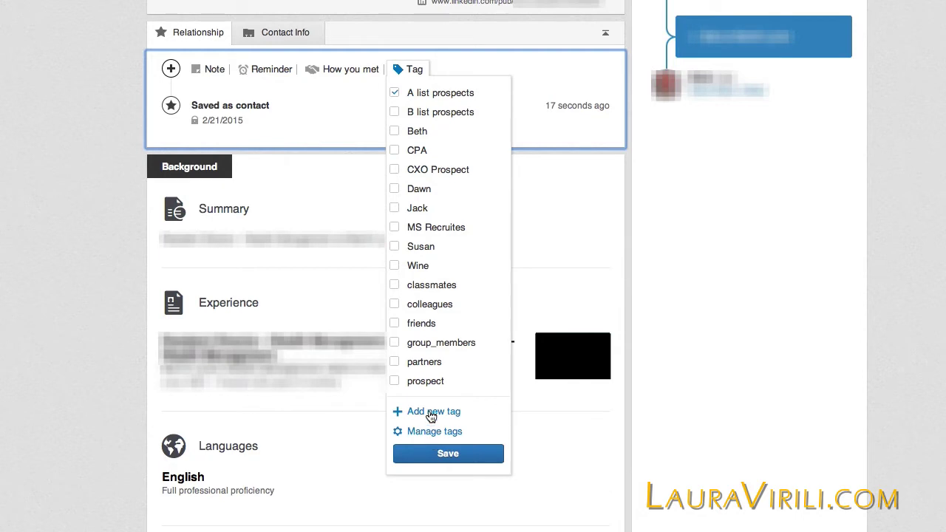
click(428, 412)
text(Golf)
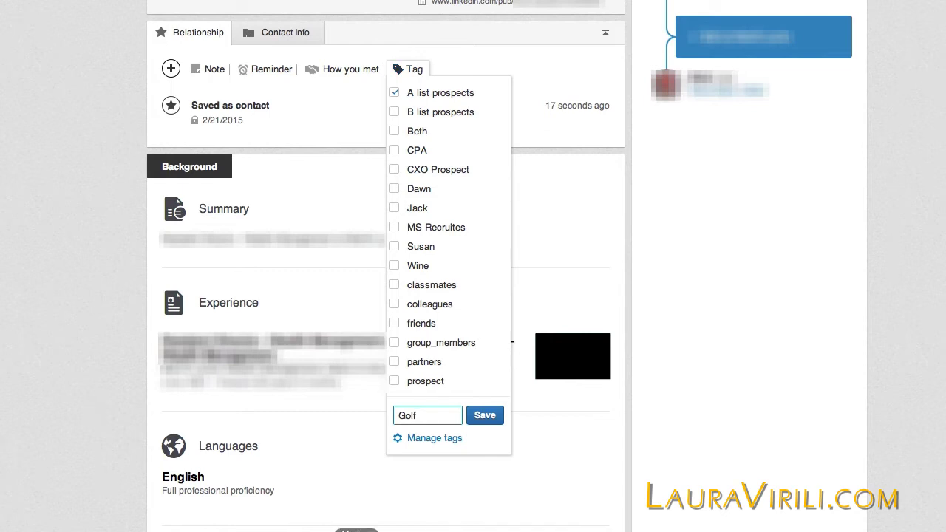
click(489, 417)
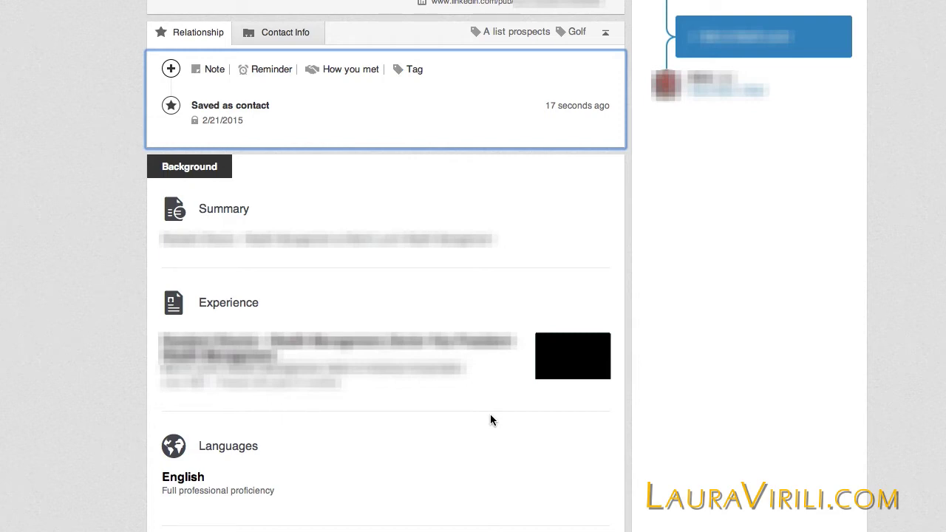
scroll(517, 391, up, 1)
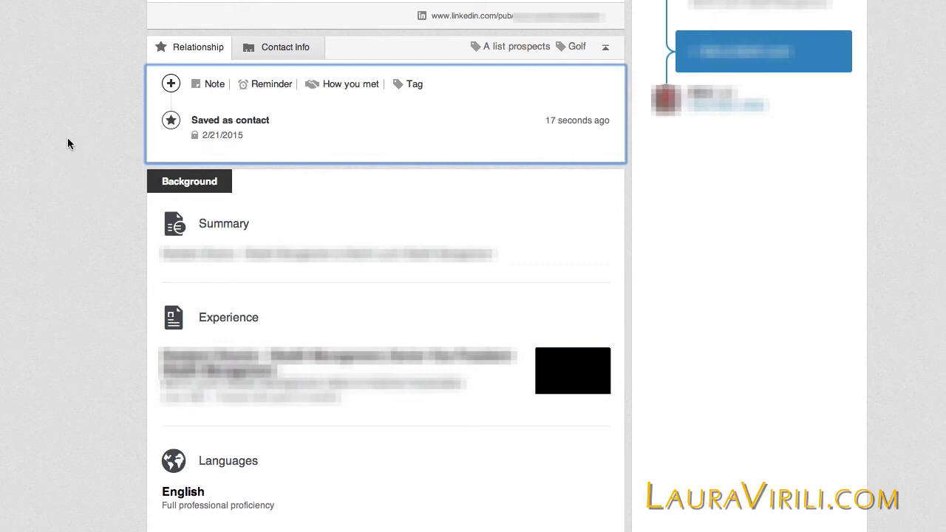
scroll(67, 143, up, 3)
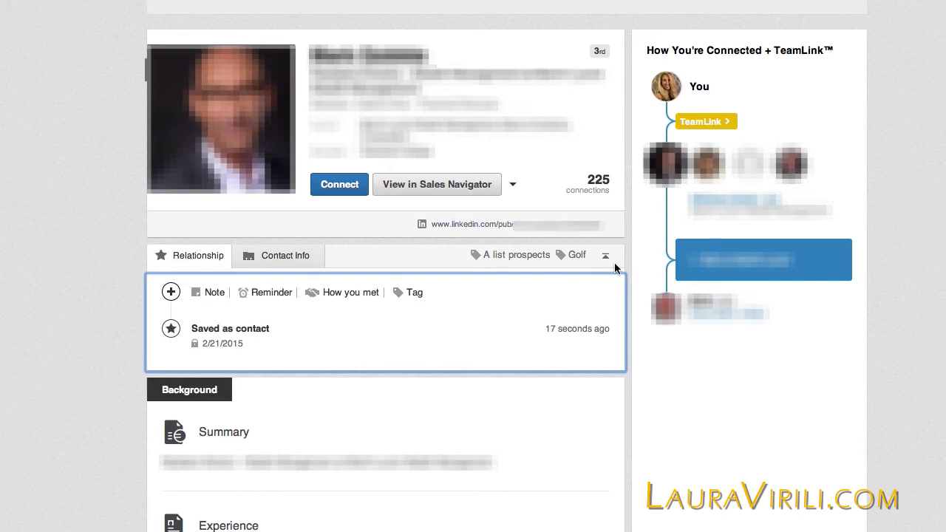
scroll(573, 266, down, 1)
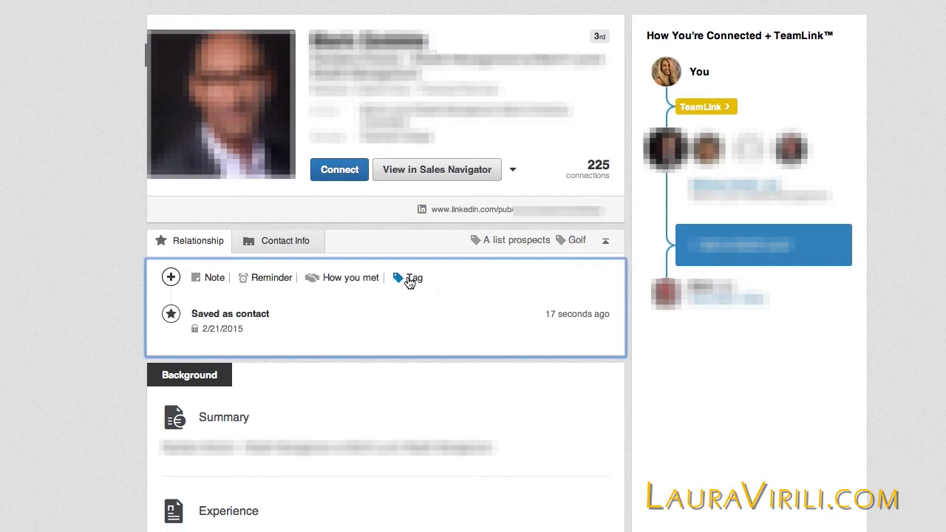
- Create and save a new 'John Smith' tag for the contact, then return to the profile's top
click(411, 280)
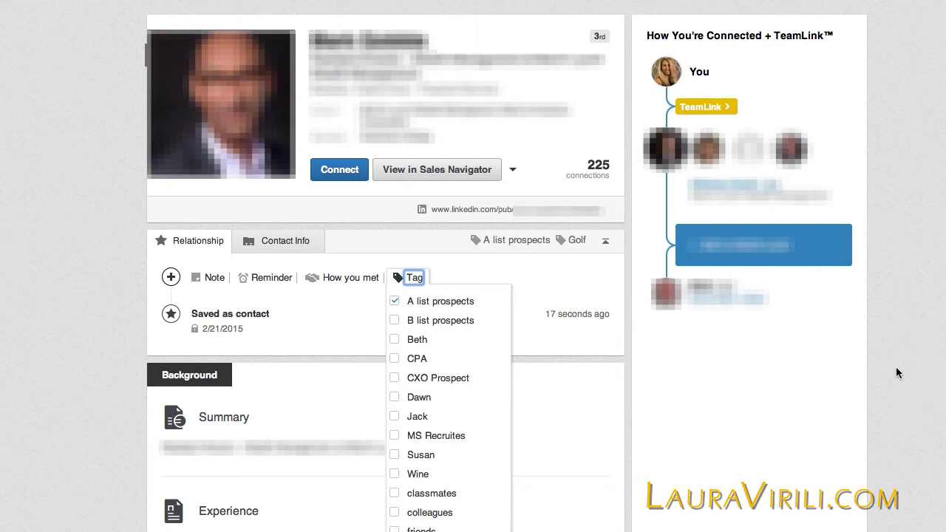
scroll(898, 449, down, 1)
scroll(898, 473, down, 3)
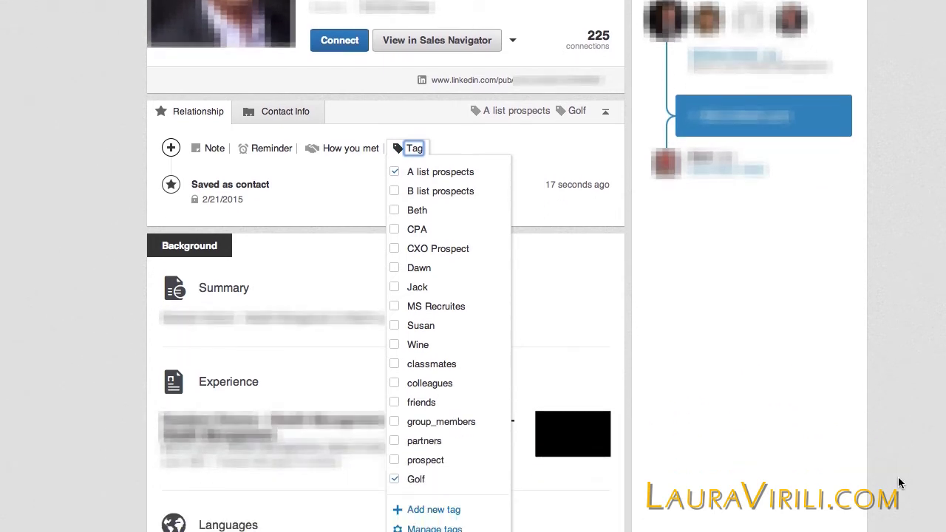
scroll(932, 377, down, 10)
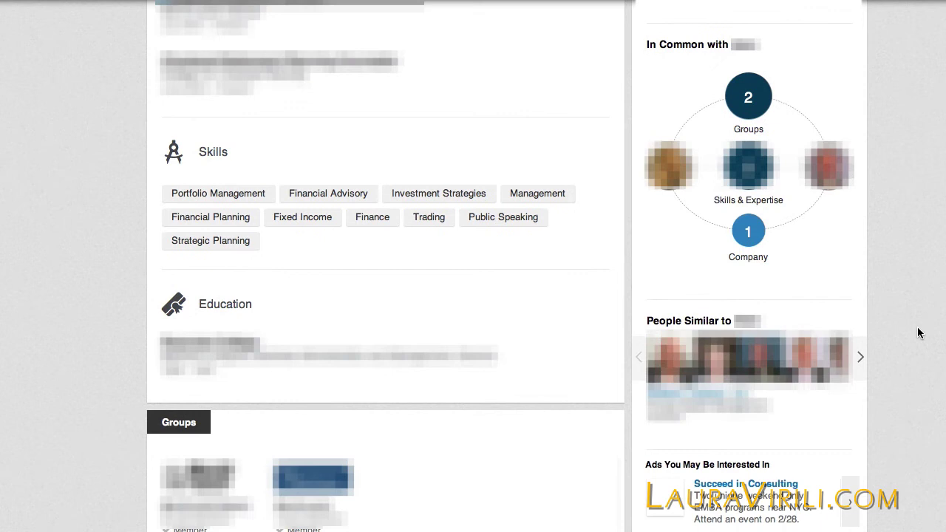
scroll(509, 96, up, 7)
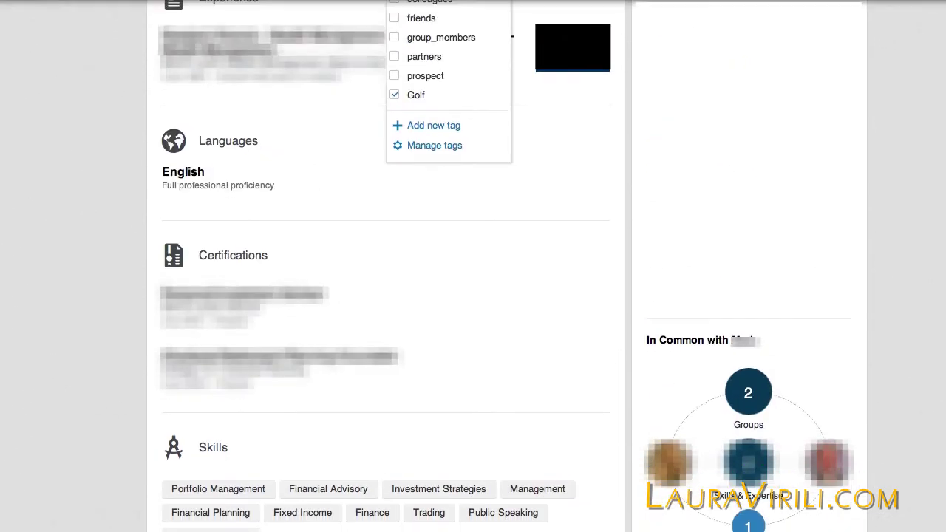
click(438, 126)
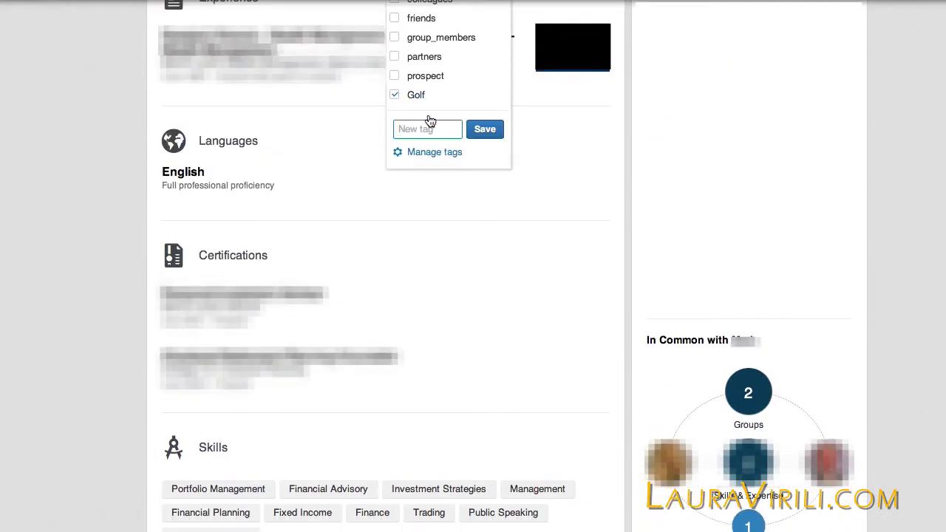
text(John Smith)
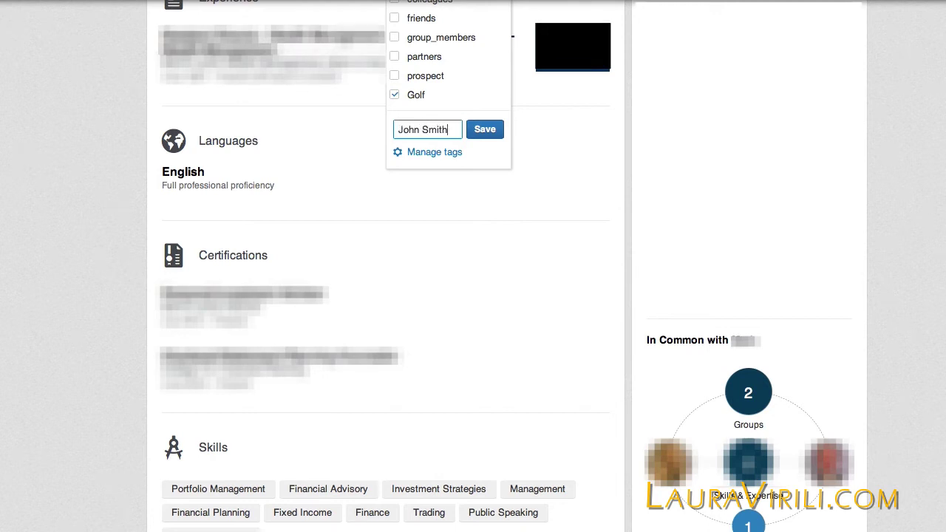
click(490, 137)
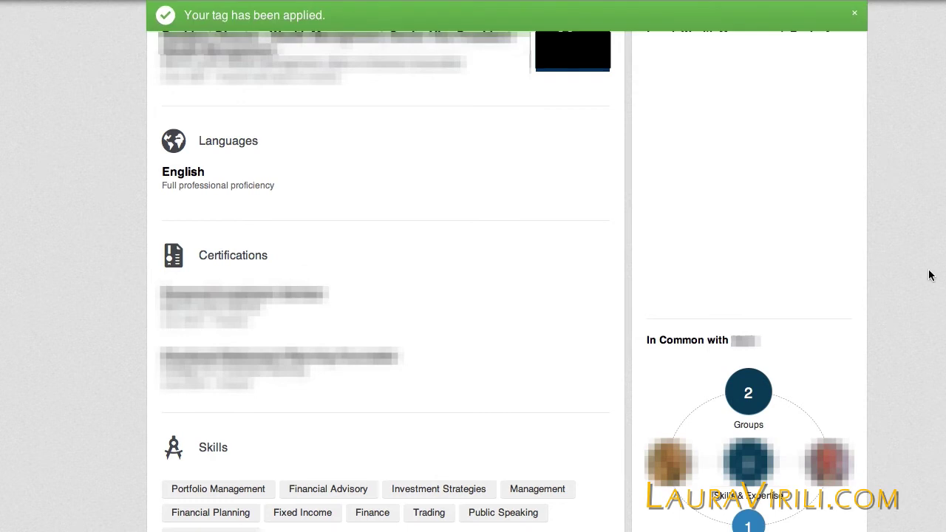
scroll(929, 273, up, 5)
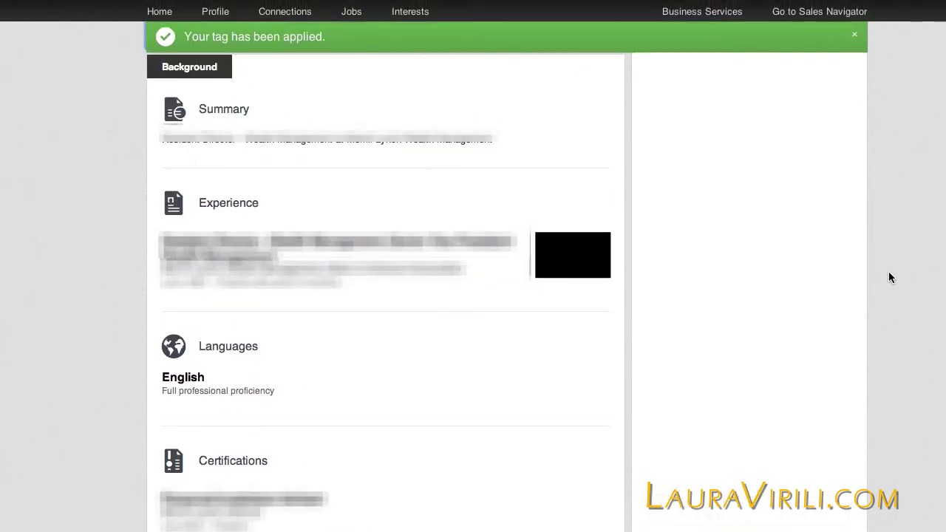
scroll(909, 301, up, 8)
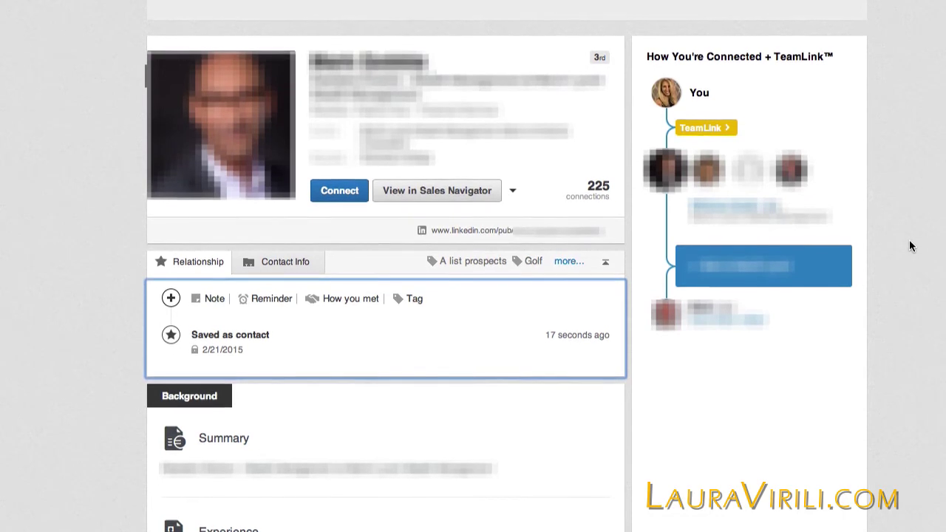
scroll(640, 194, up, 2)
mouse_move(289, 15)
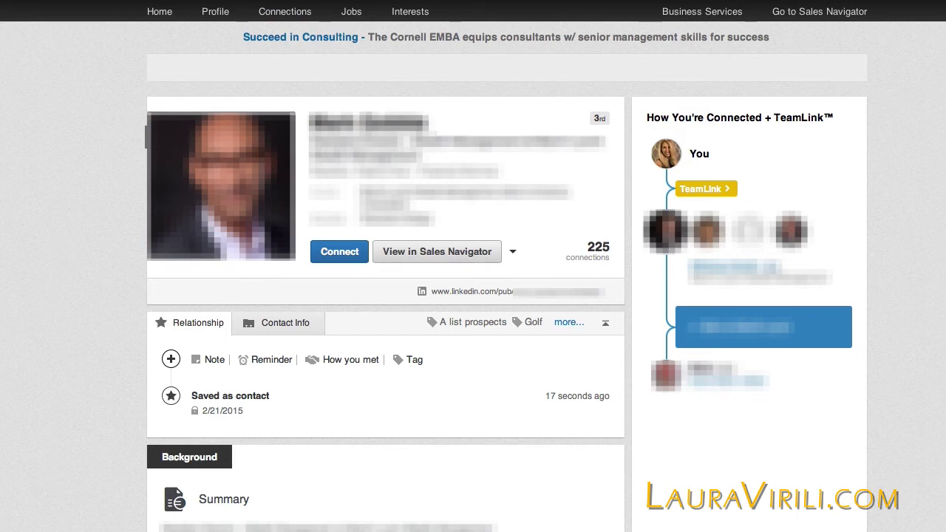
- On the Connections page, filter the contact list by the 'A list prospects' tag
click(287, 13)
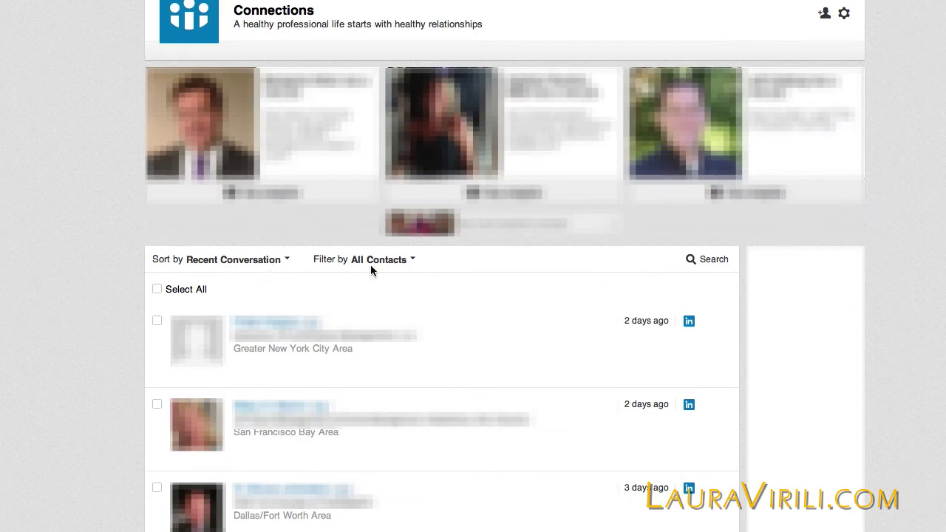
click(411, 266)
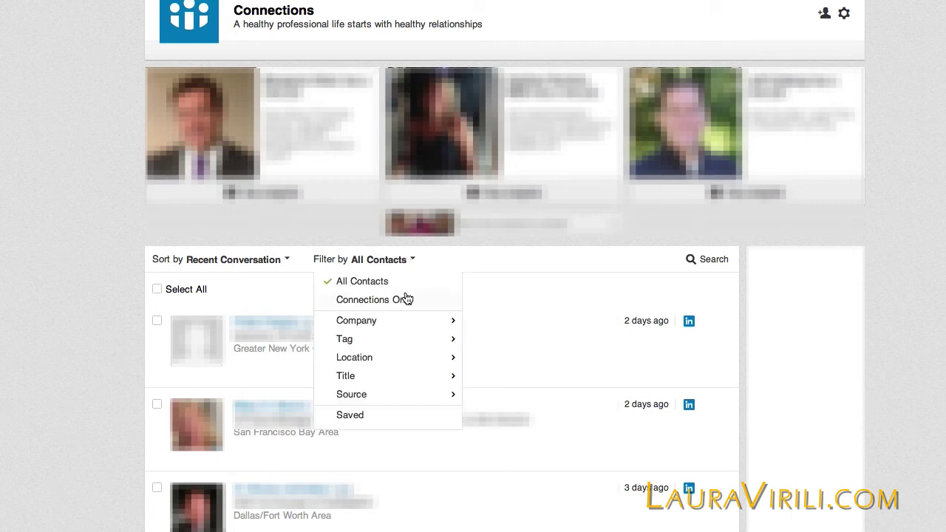
click(394, 345)
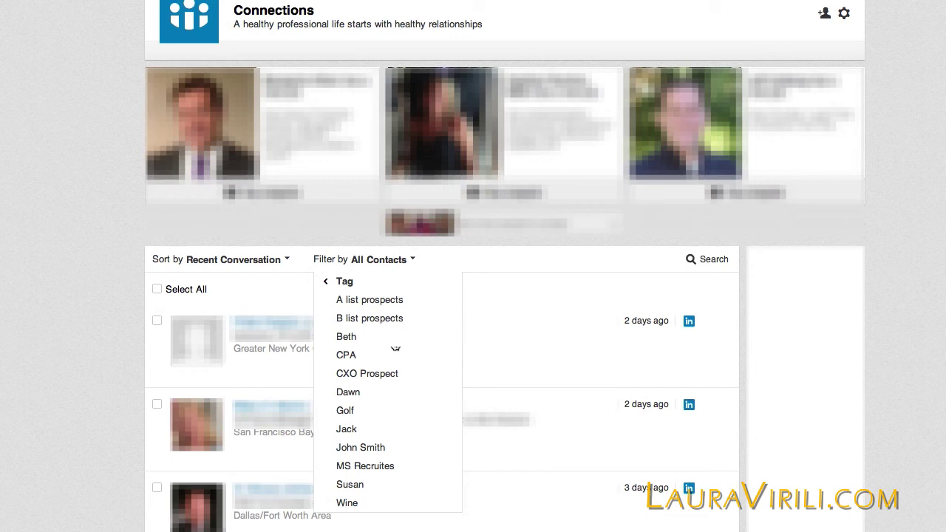
click(390, 304)
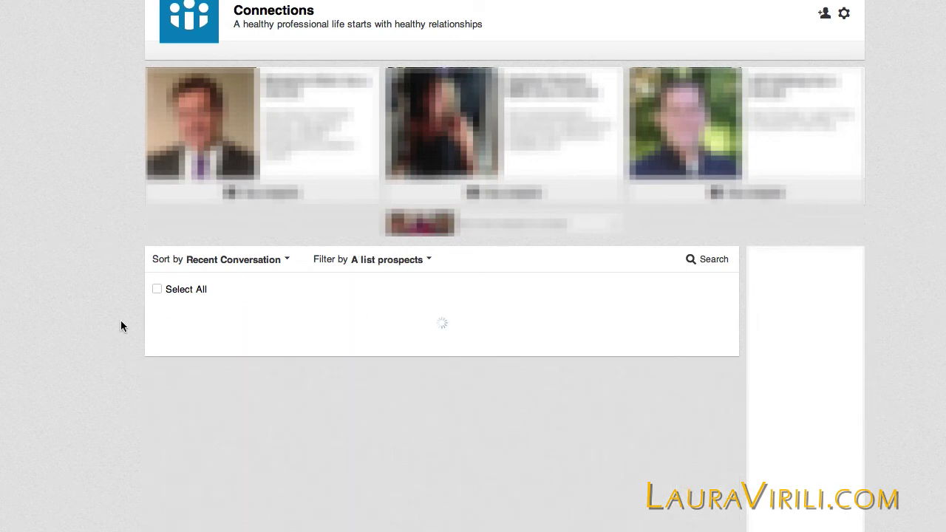
- Review the A list prospects results, then change the tag filter to 'Wine'
scroll(117, 318, down, 15)
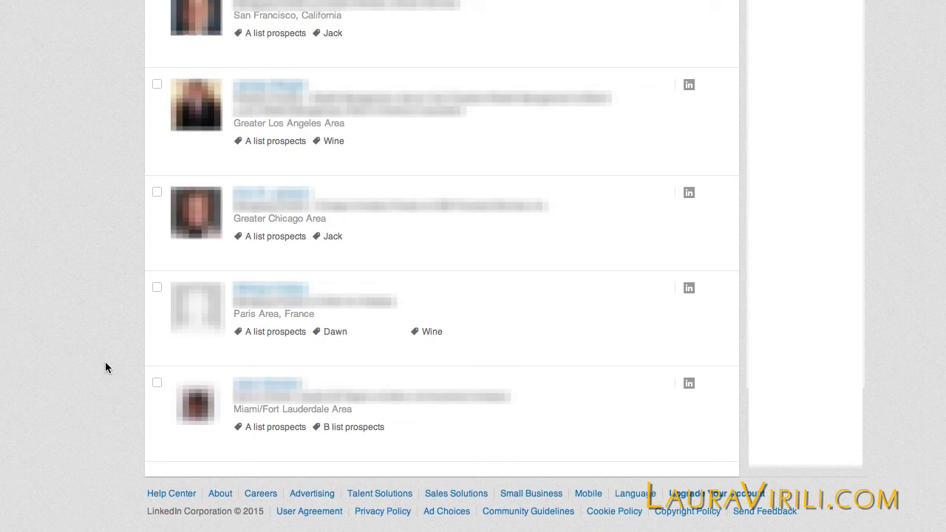
scroll(105, 362, up, 10)
mouse_move(306, 292)
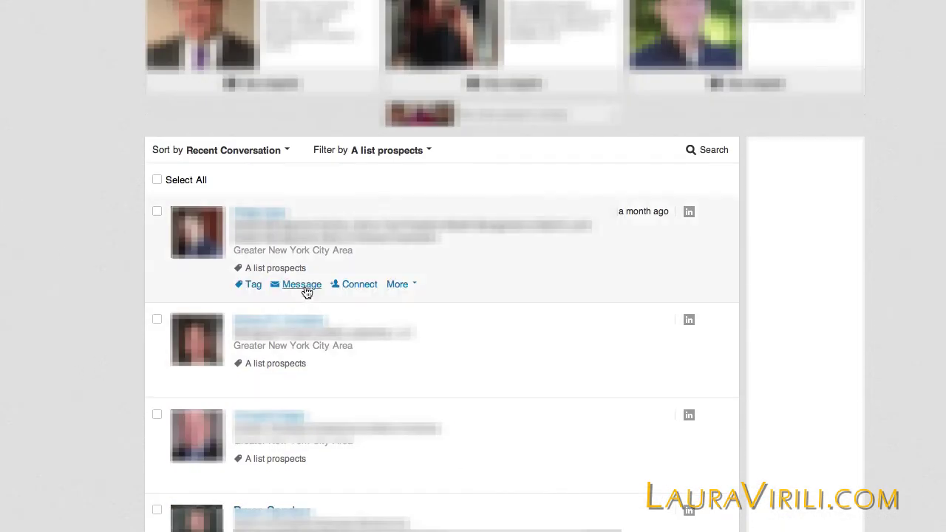
click(428, 151)
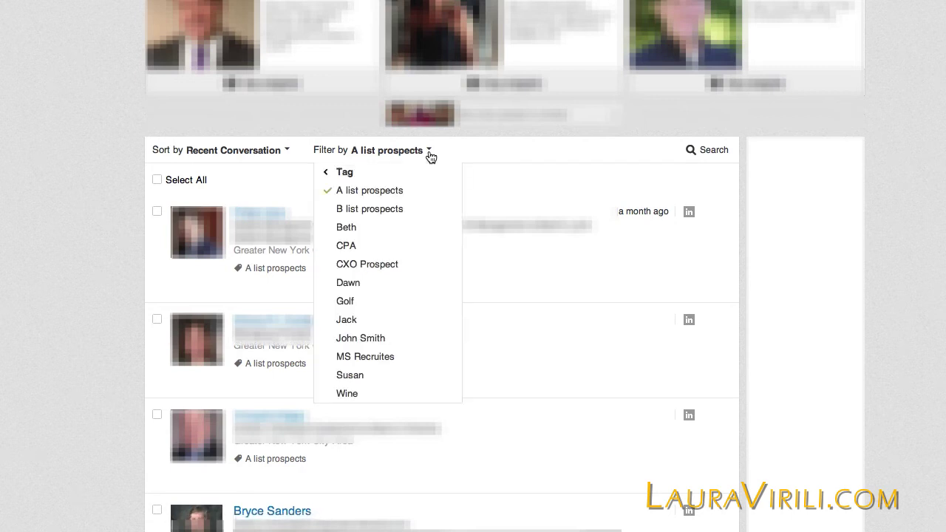
click(347, 394)
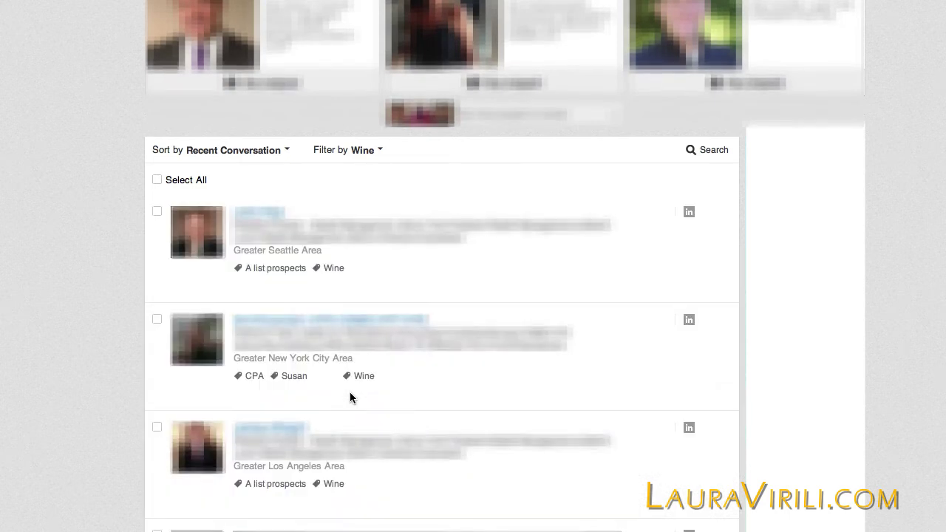
scroll(135, 291, down, 5)
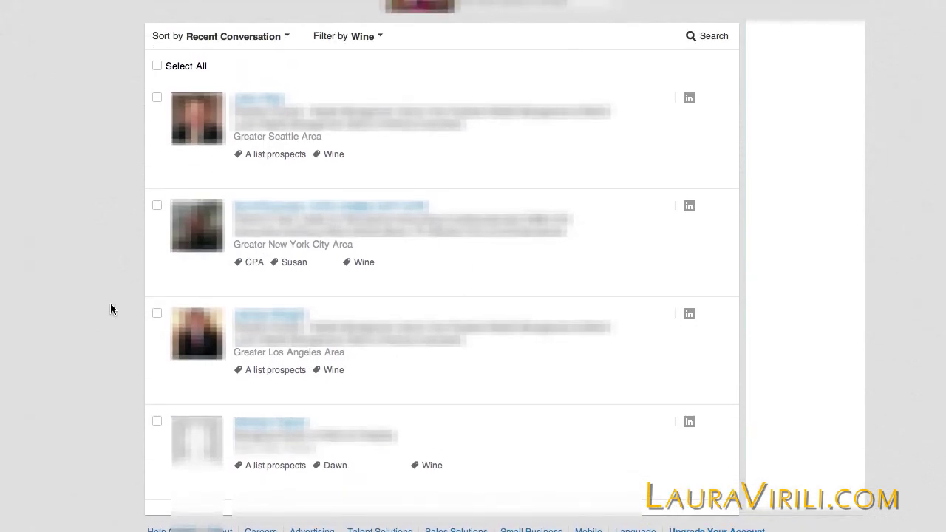
scroll(30, 313, up, 3)
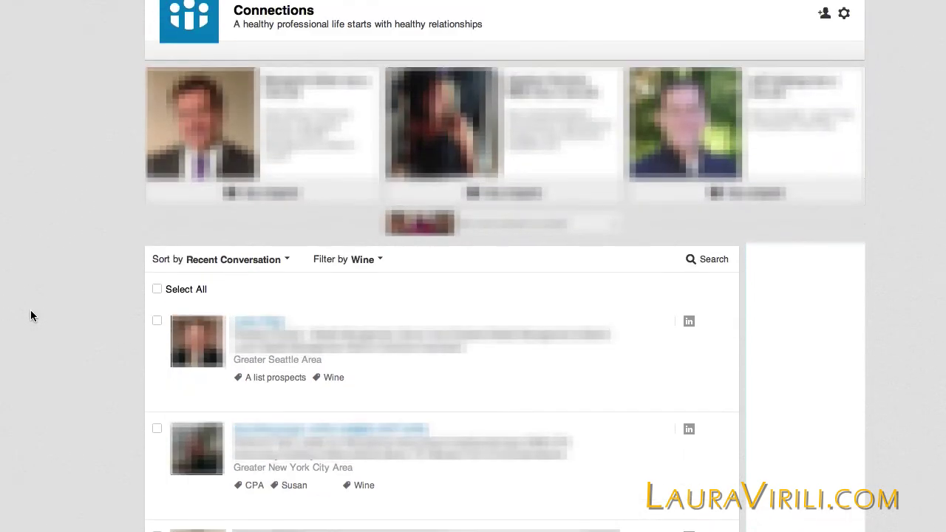